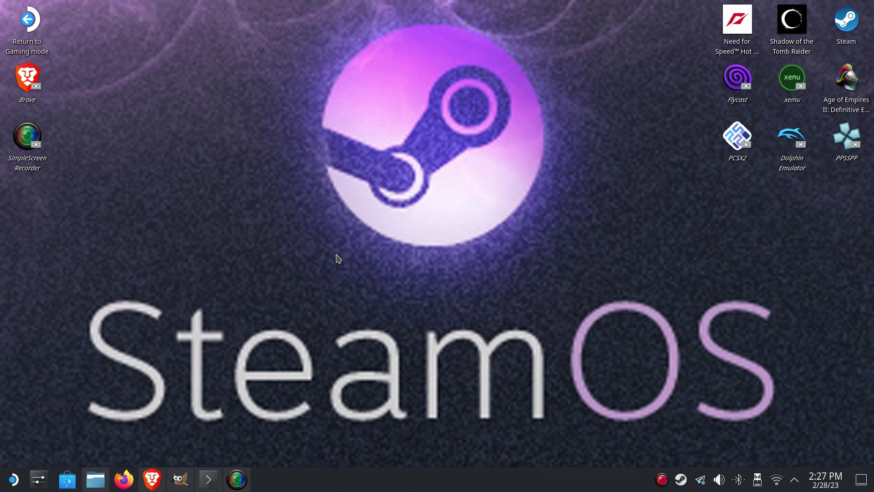
- Search Brave for 'holoiso' and open the GitHub holoiso repository result in a new tab
click(151, 478)
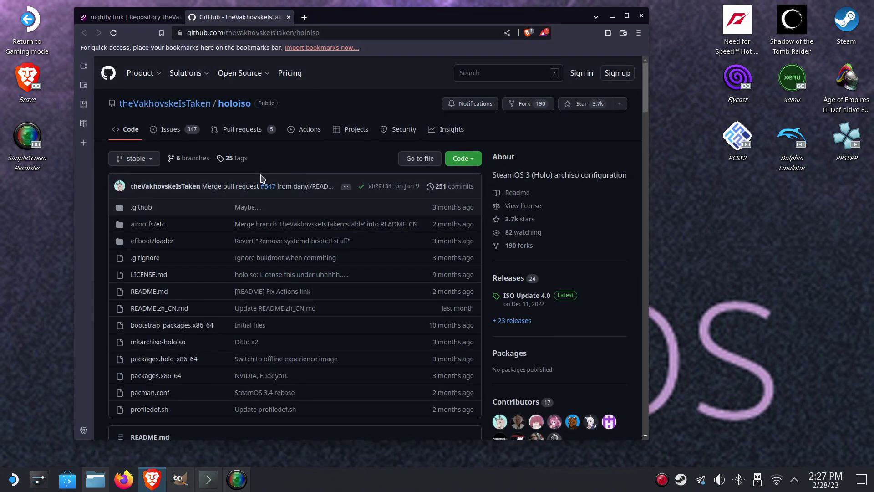
click(304, 17)
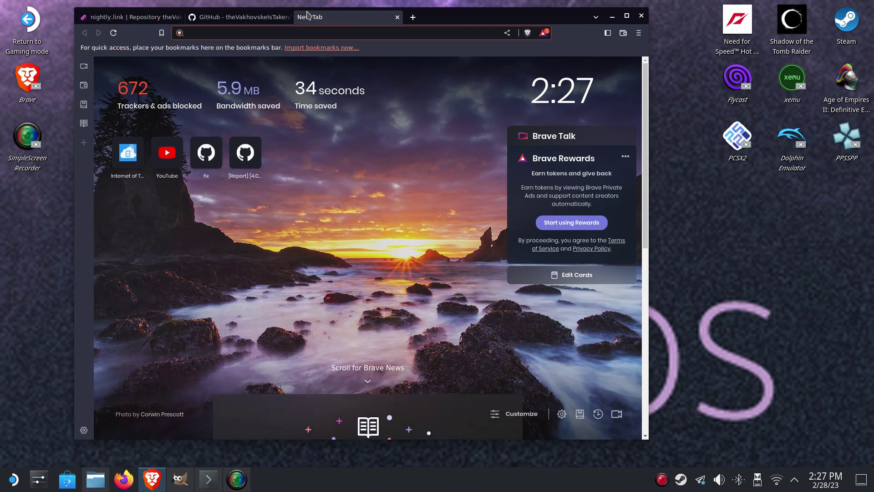
text(holoiso)
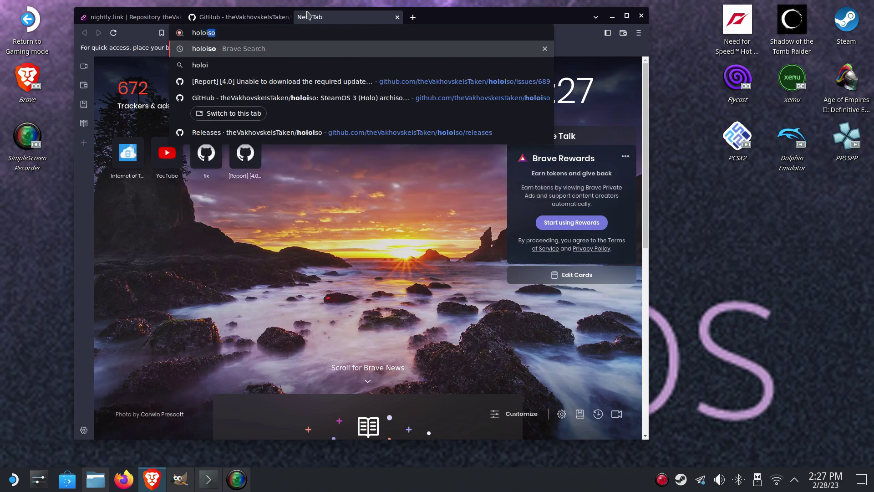
key(Return)
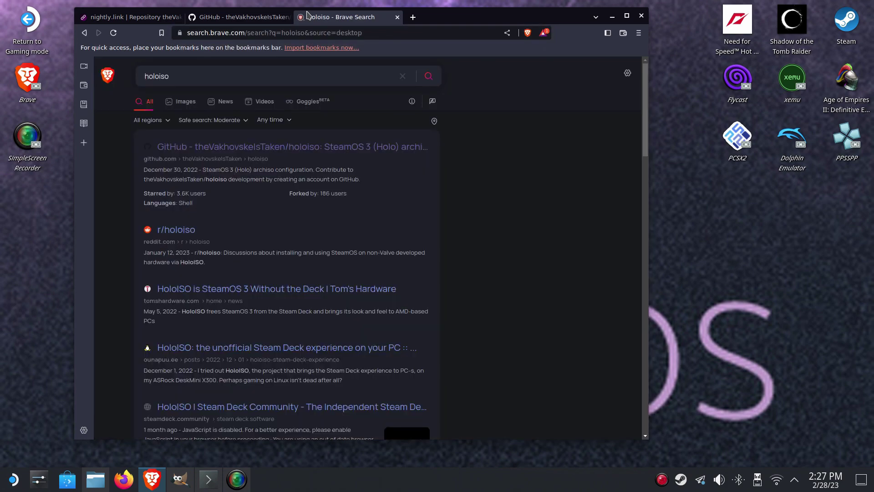
right_click(318, 145)
click(382, 151)
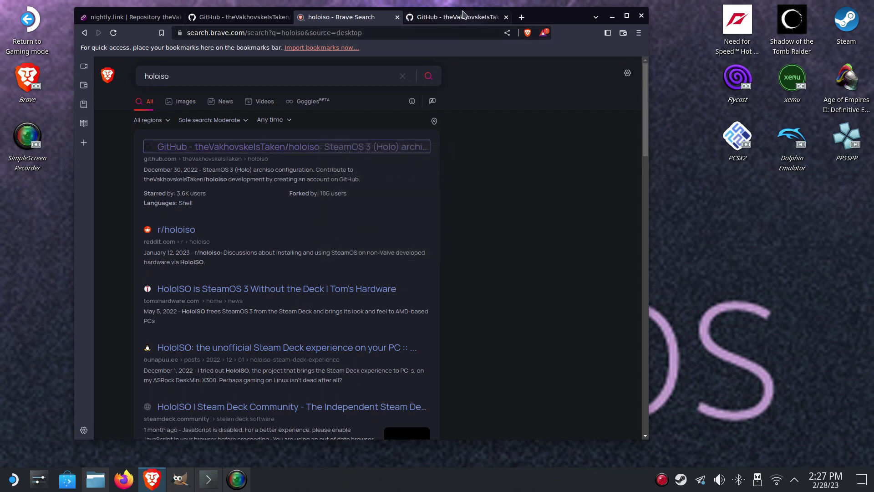
click(483, 18)
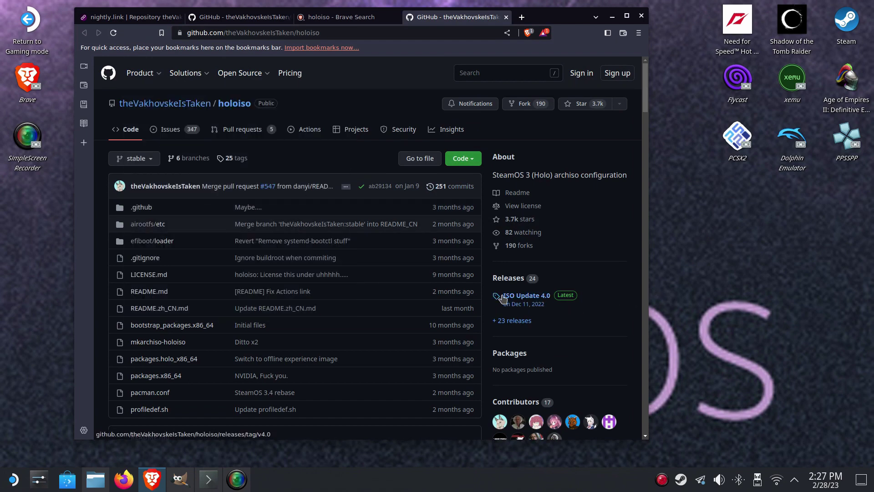
- Open the ISO Update 4.0 release page and read through its changelog
click(532, 295)
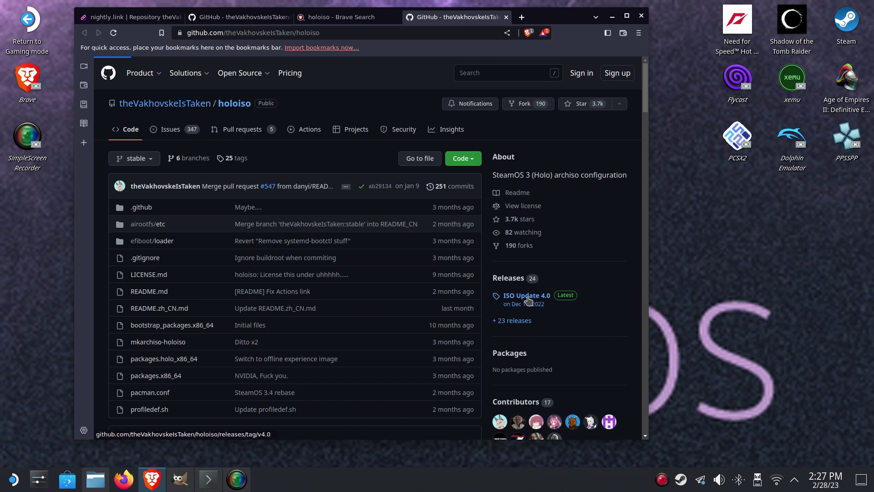
scroll(404, 260, down, 15)
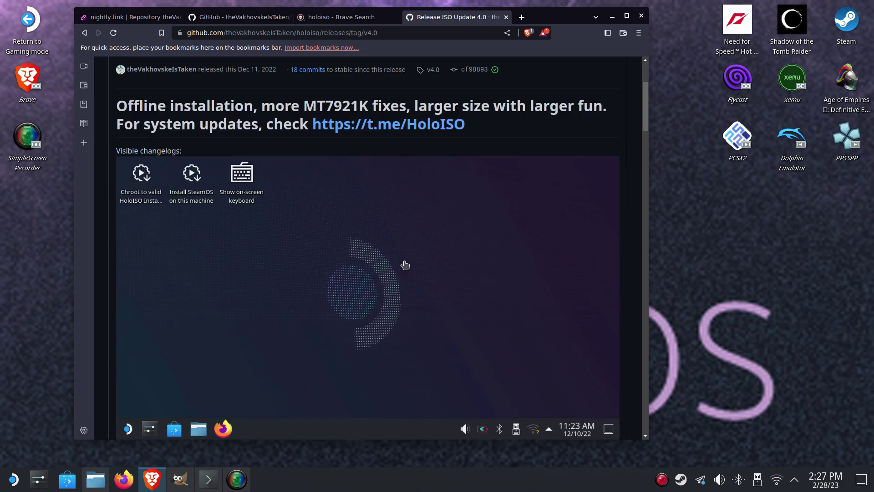
scroll(405, 264, down, 20)
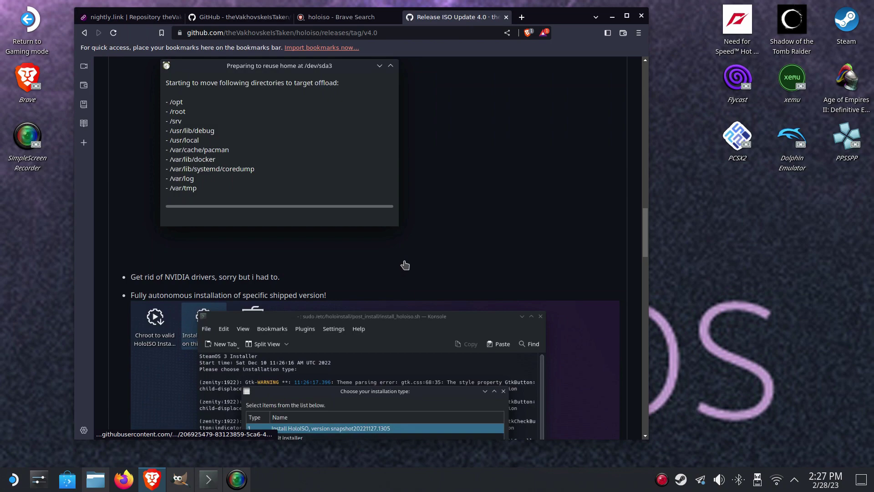
scroll(405, 265, down, 15)
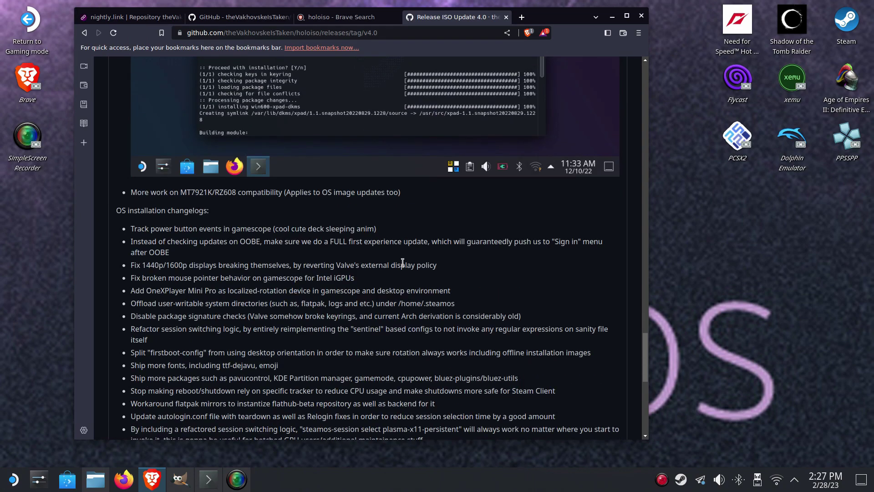
scroll(403, 264, down, 15)
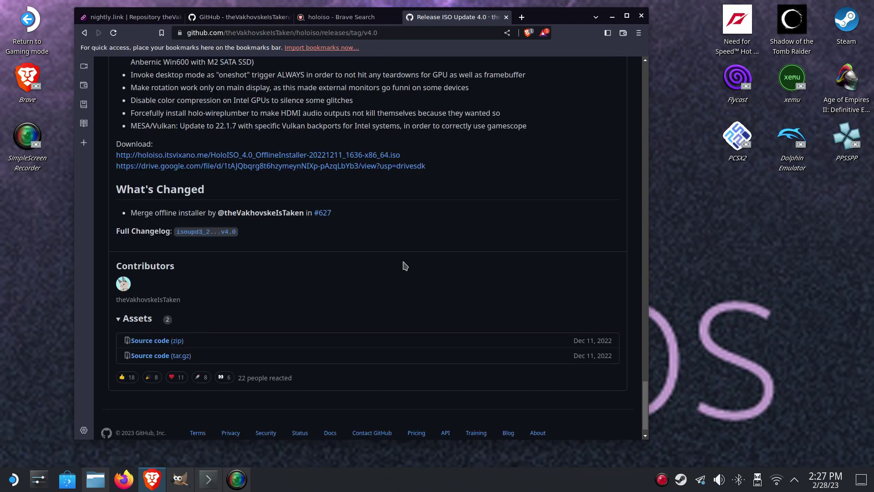
scroll(398, 147, up, 4)
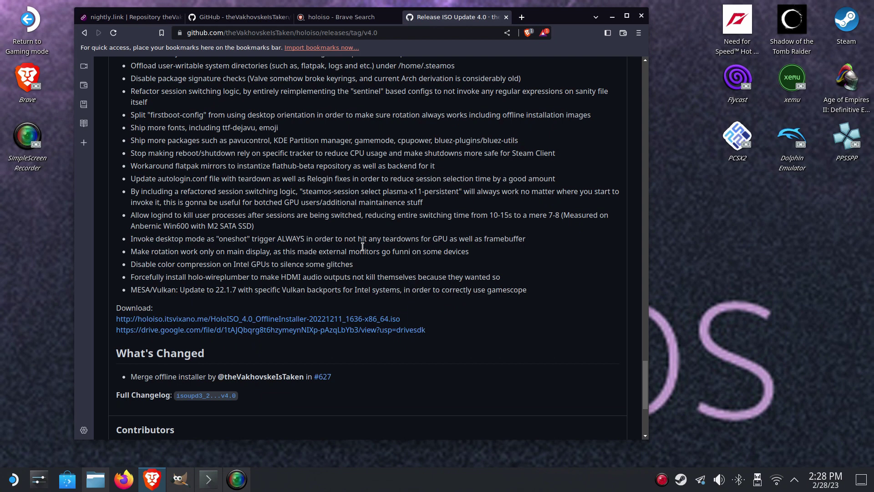
- Close the repository, Brave Search and ISO Update 4.0 tabs, leaving the nightly.link artifact page
click(208, 20)
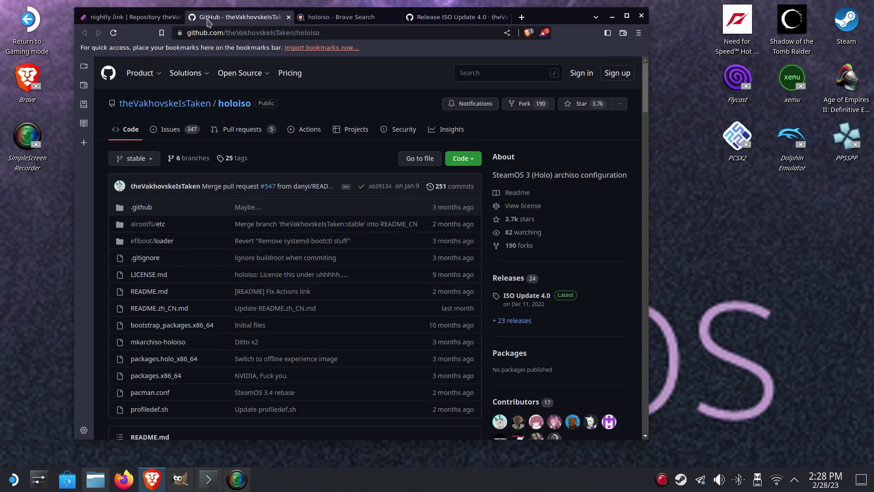
click(288, 17)
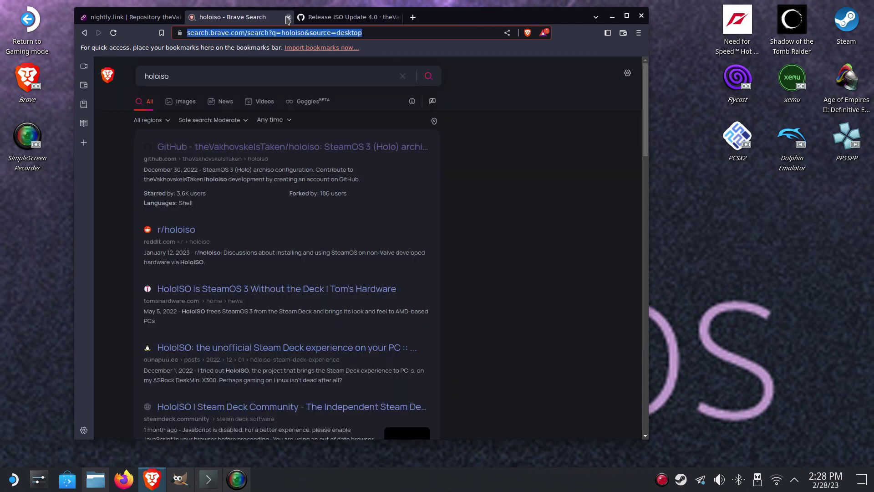
click(288, 17)
click(288, 17)
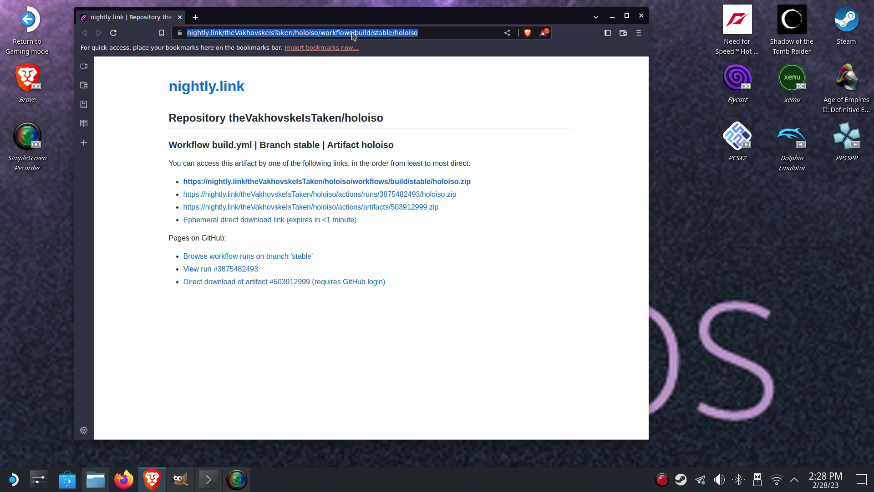
triple_click(404, 164)
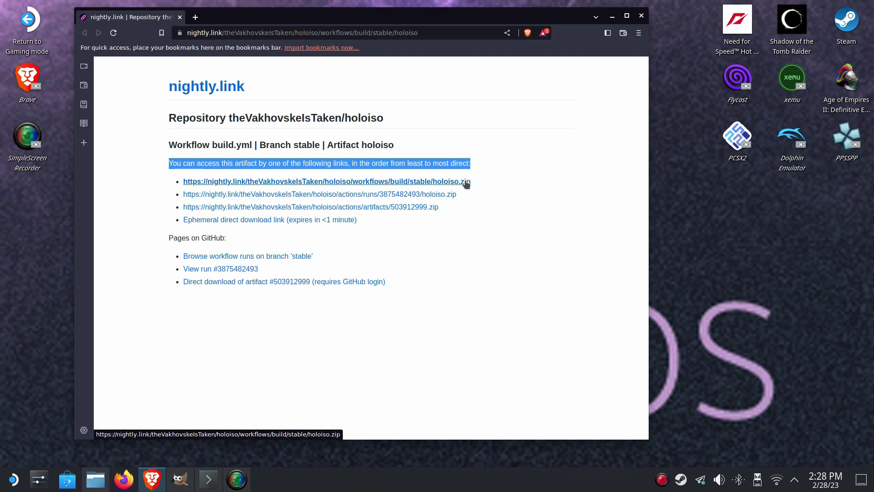
click(505, 189)
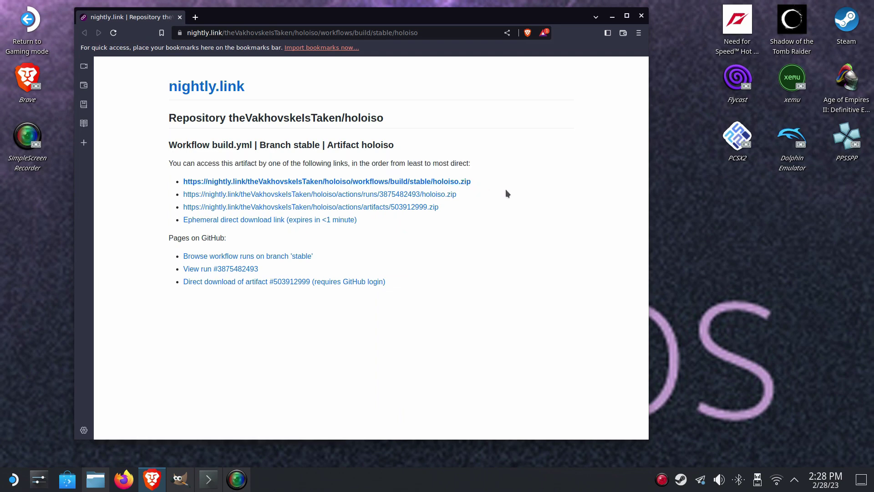
- Download holoiso.zip and extract HoloISO_4.1_OfflineInstaller-20230109_1601-x86_64.iso into Downloads with Ark
click(468, 182)
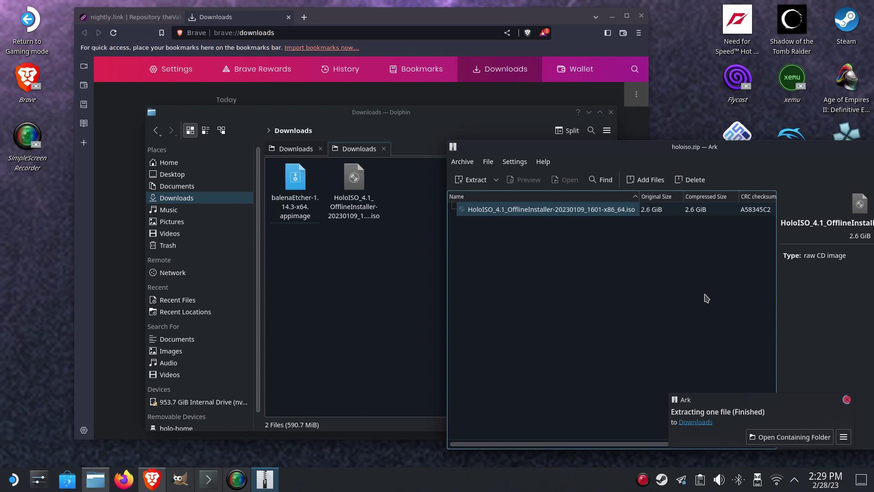
drag(692, 150, 547, 158)
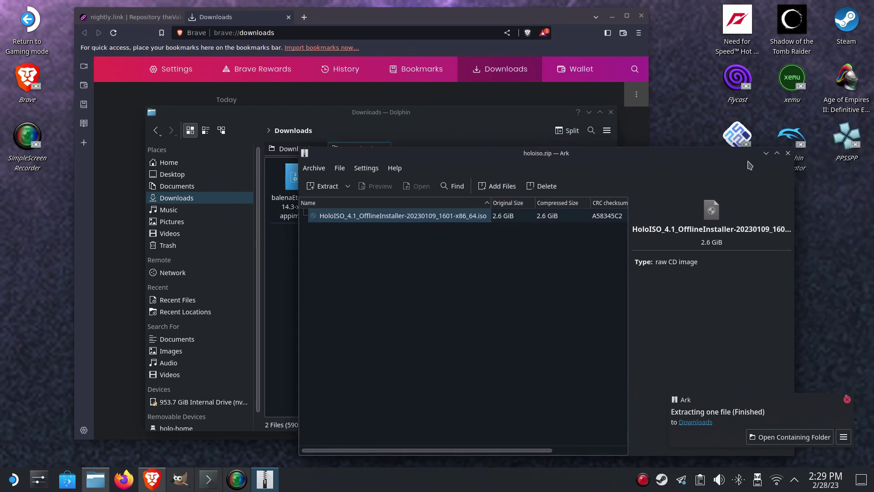
click(788, 153)
click(354, 201)
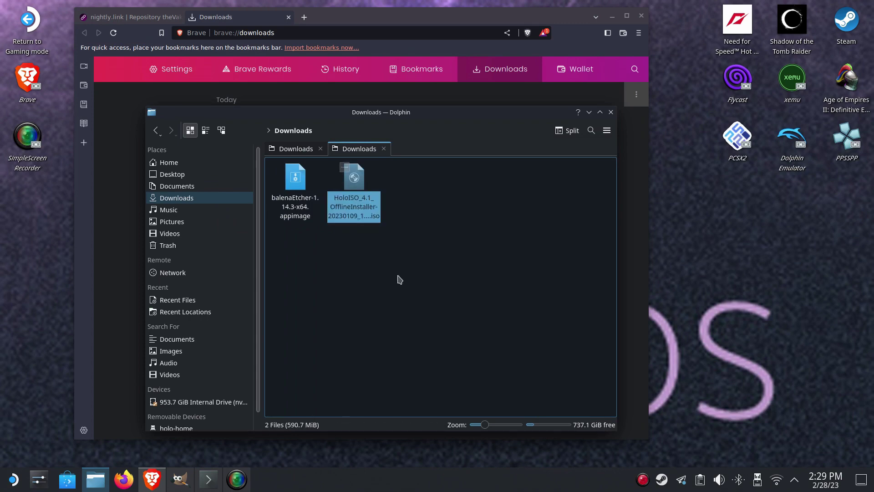
click(293, 216)
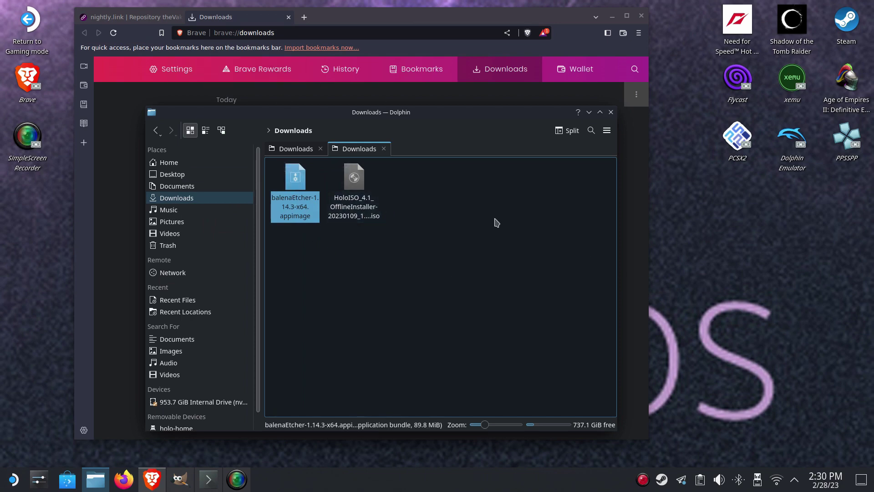
click(441, 234)
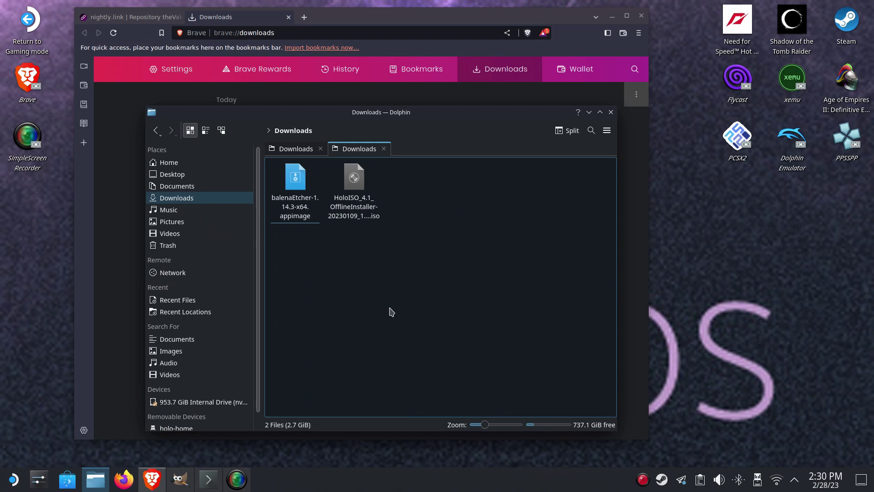
drag(286, 244, 440, 175)
drag(291, 250, 433, 181)
click(433, 181)
drag(296, 251, 445, 184)
click(449, 179)
click(445, 183)
- Minimise the file manager, restore Brave and enter 'radeon 6600' in a new tab
click(611, 16)
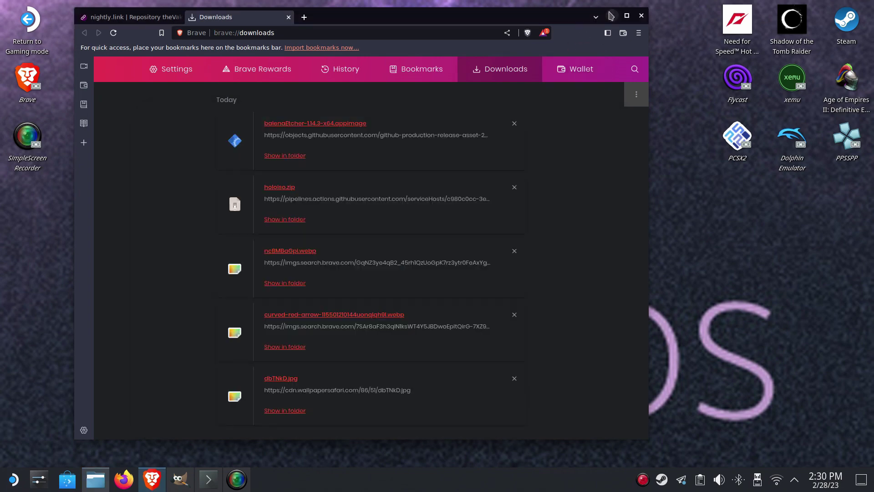
click(589, 113)
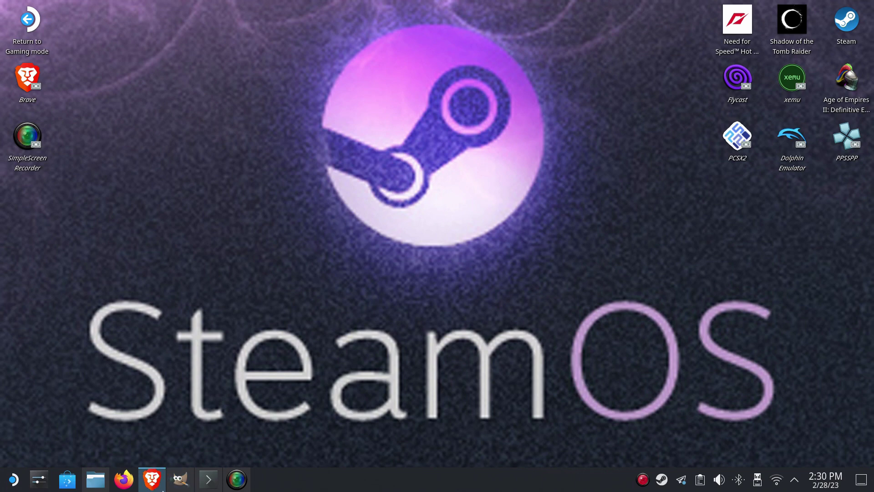
click(152, 479)
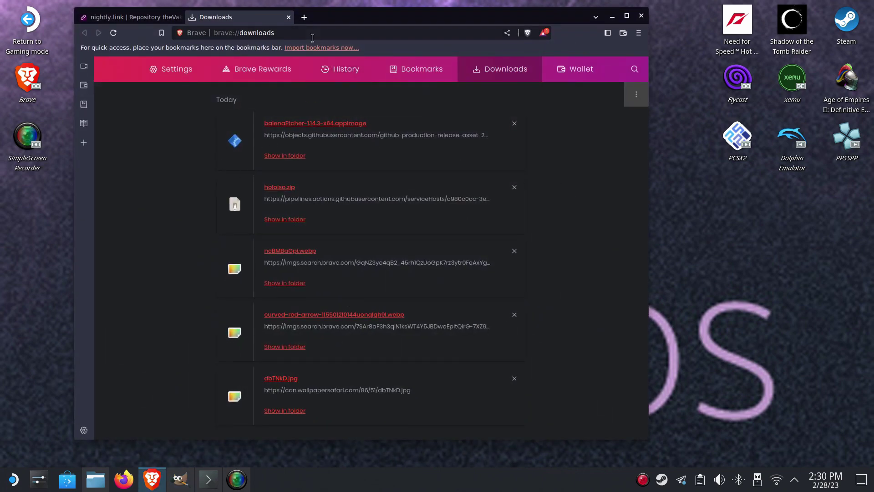
click(303, 18)
text(radeon )
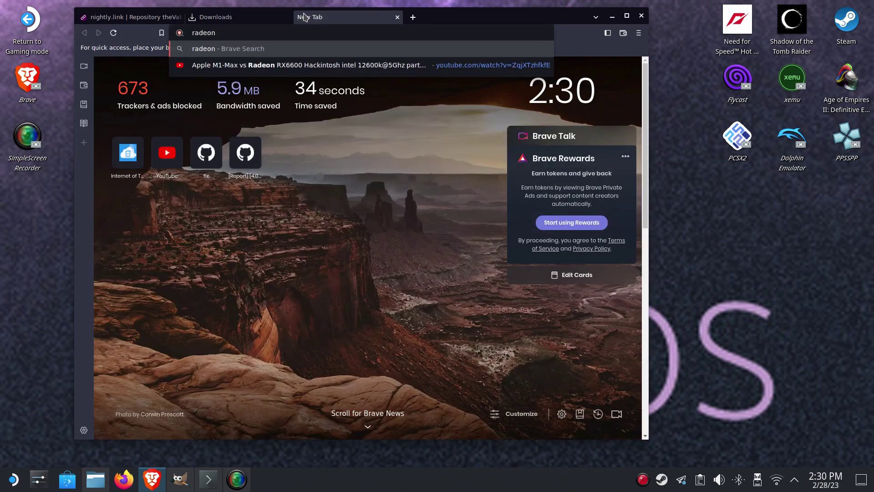
text(6600)
- Open AMD's Radeon RX 6600 product page from the search results and dismiss the cookie banner
key(Return)
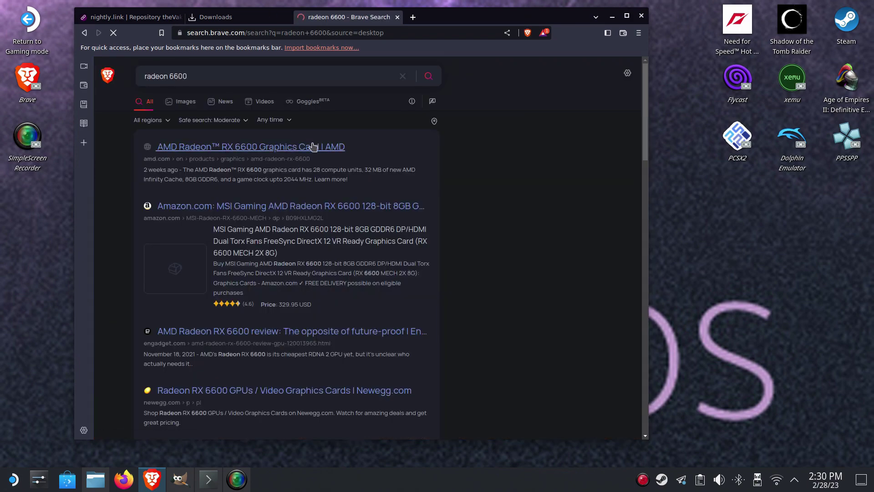
click(312, 146)
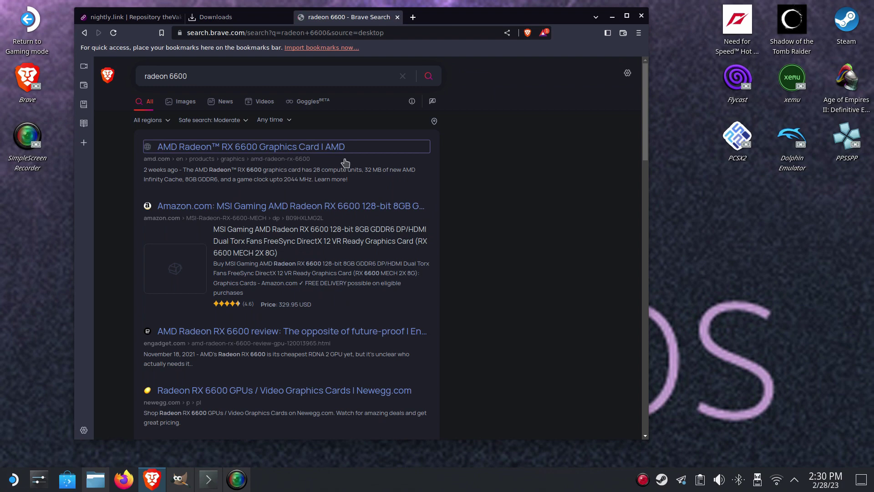
click(327, 150)
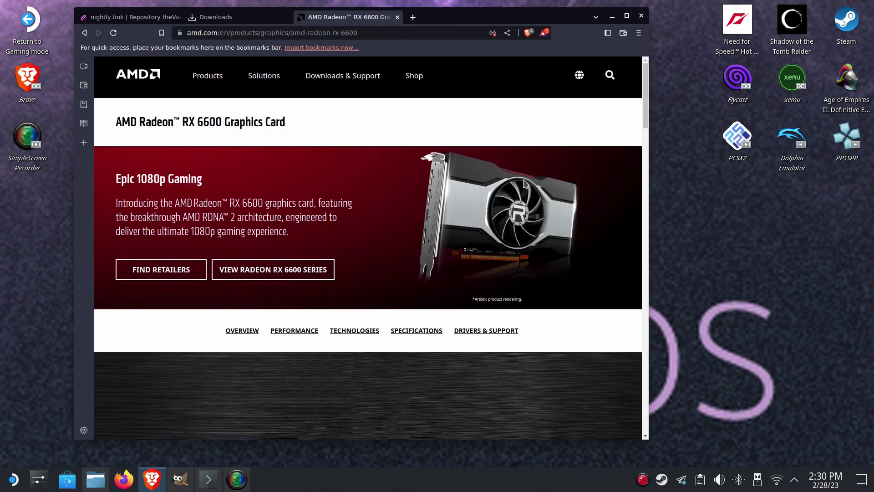
drag(117, 174, 327, 235)
click(326, 234)
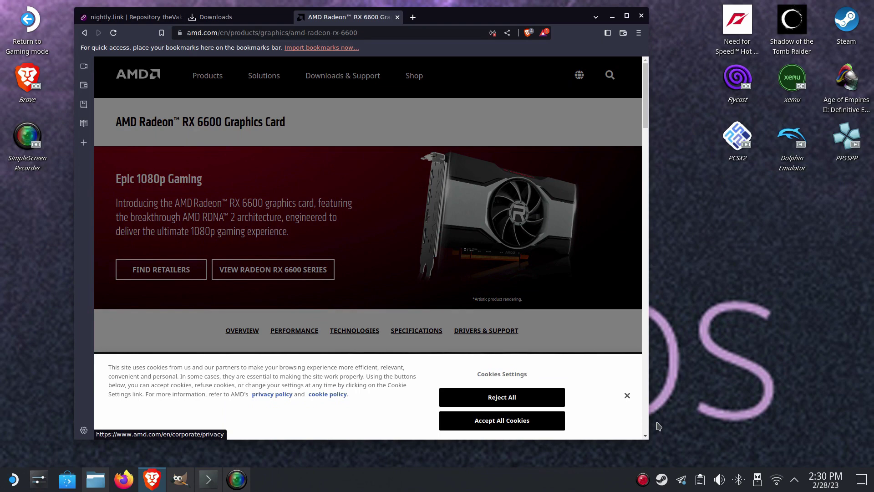
click(627, 398)
drag(291, 234, 93, 160)
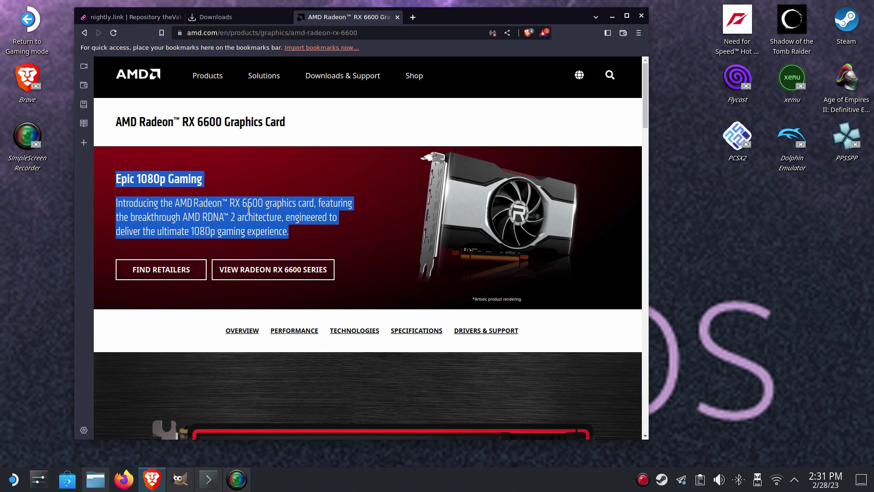
- Search for steamdeck, open Introducing Steam Deck, then close the Steam Deck and AMD tabs
click(413, 17)
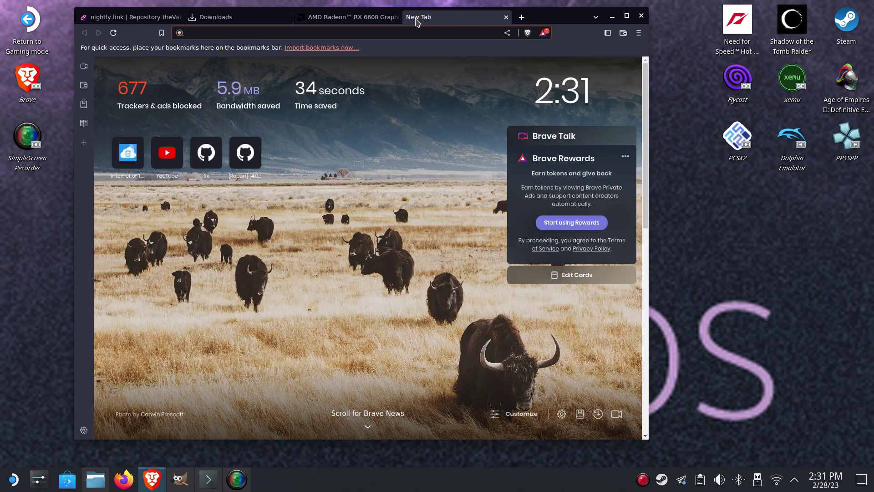
text(ste)
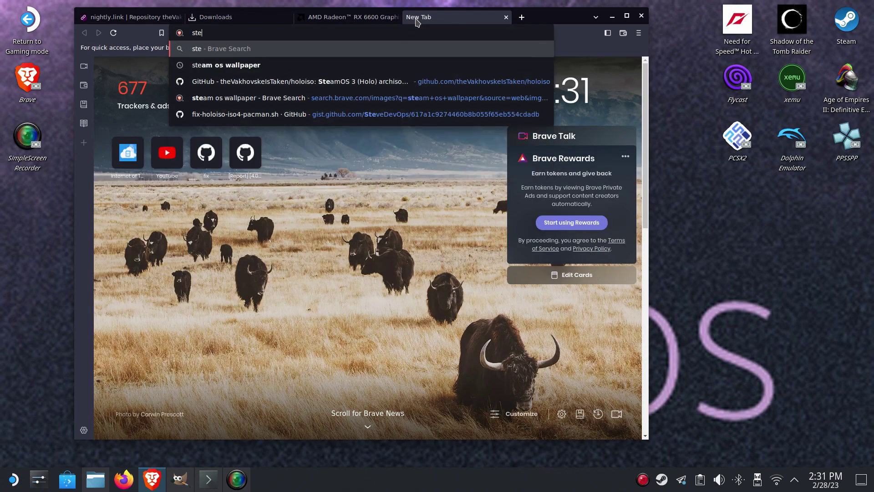
text(am)
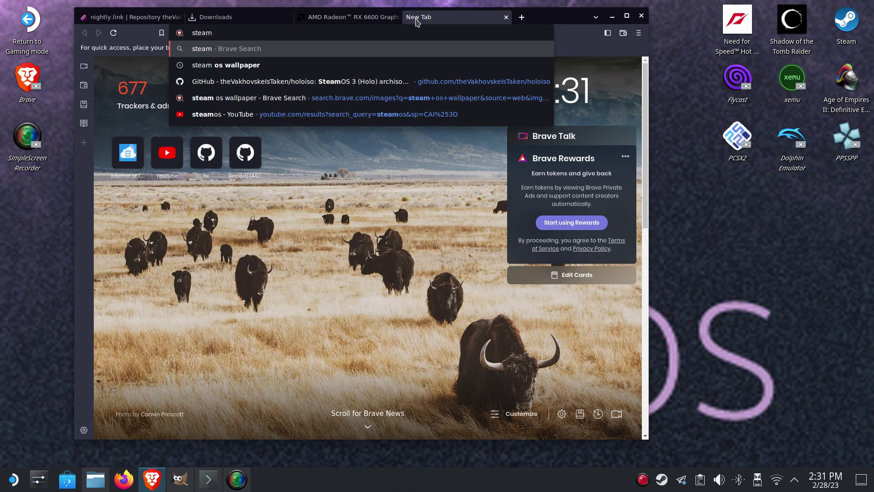
text(deck)
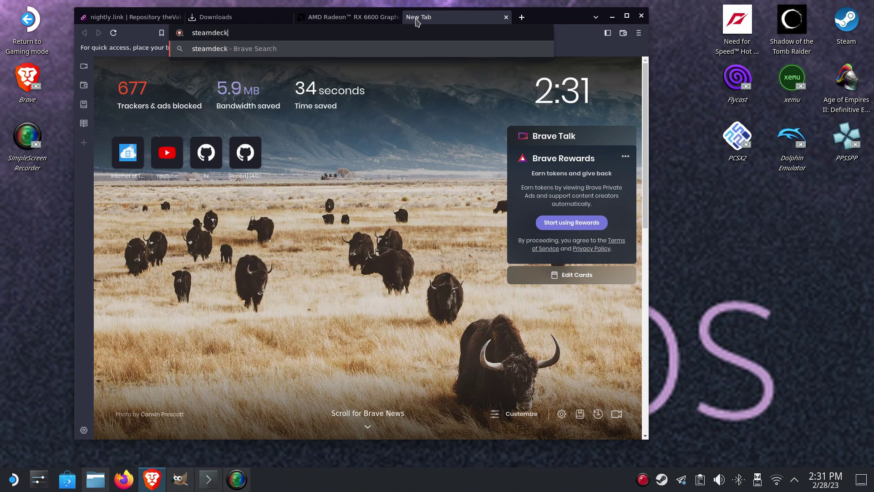
key(Return)
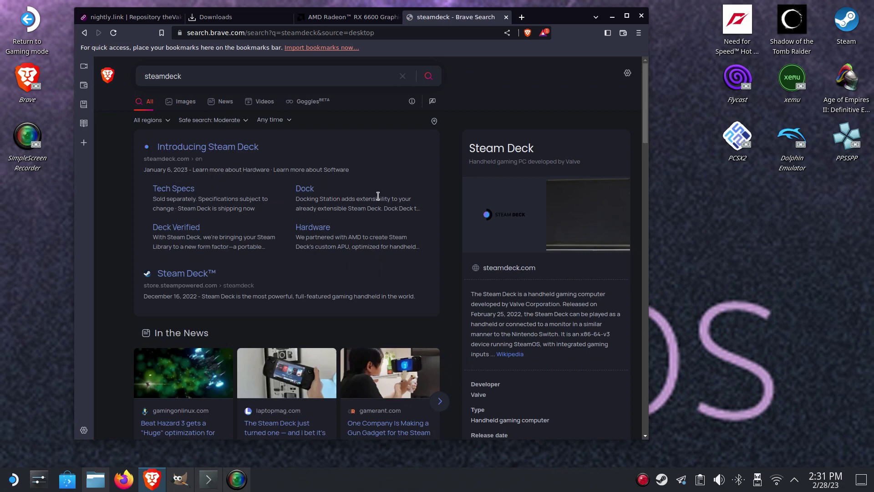
click(241, 146)
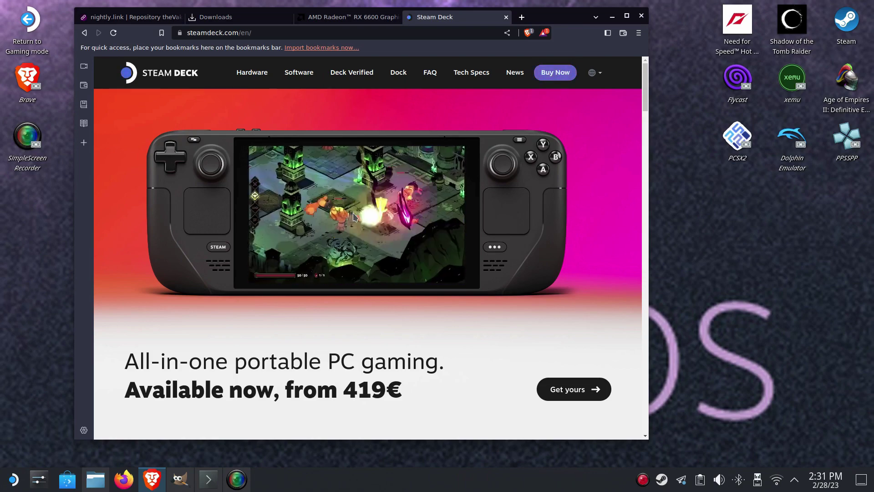
click(506, 17)
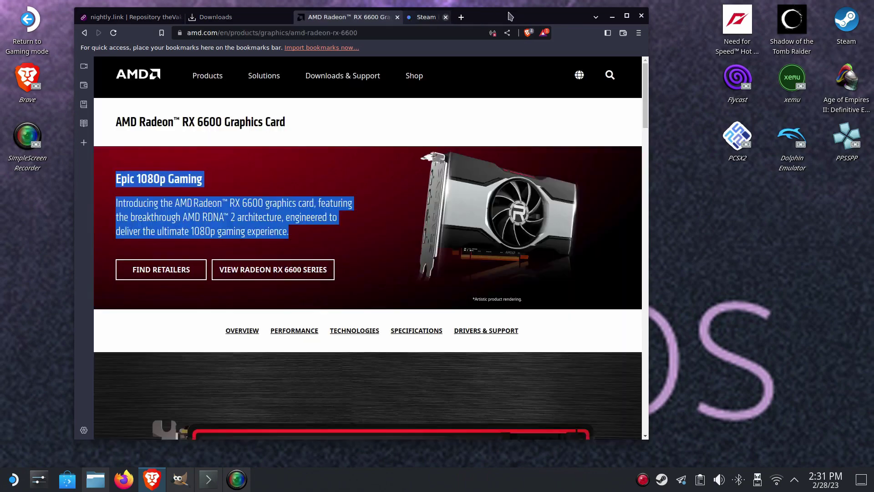
click(397, 18)
- Minimise Brave, bring up Konsole and open a new terminal tab from the File menu
click(611, 17)
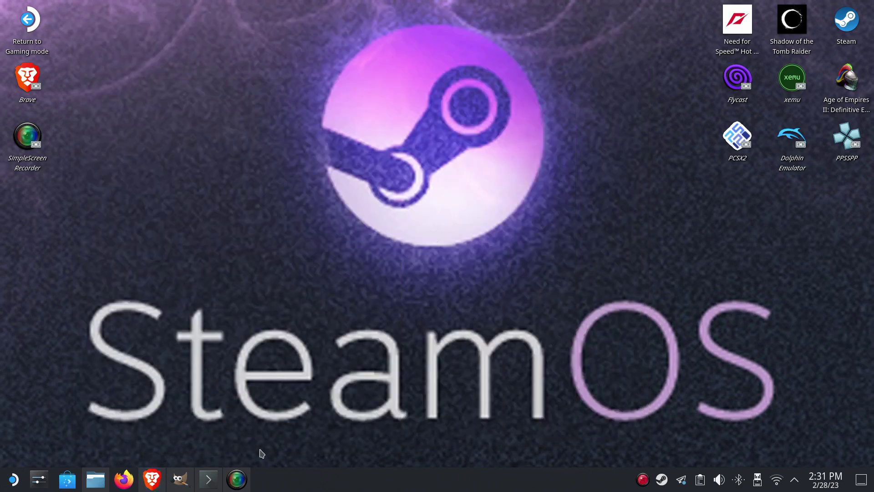
click(209, 480)
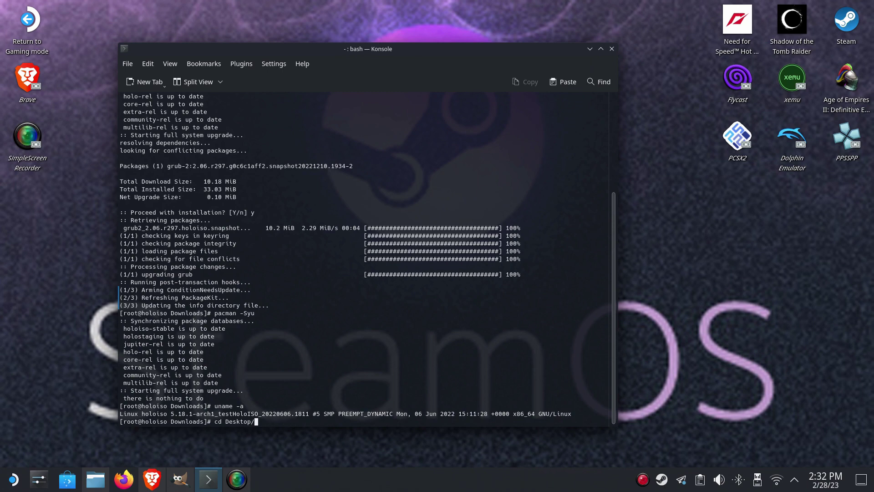
click(128, 64)
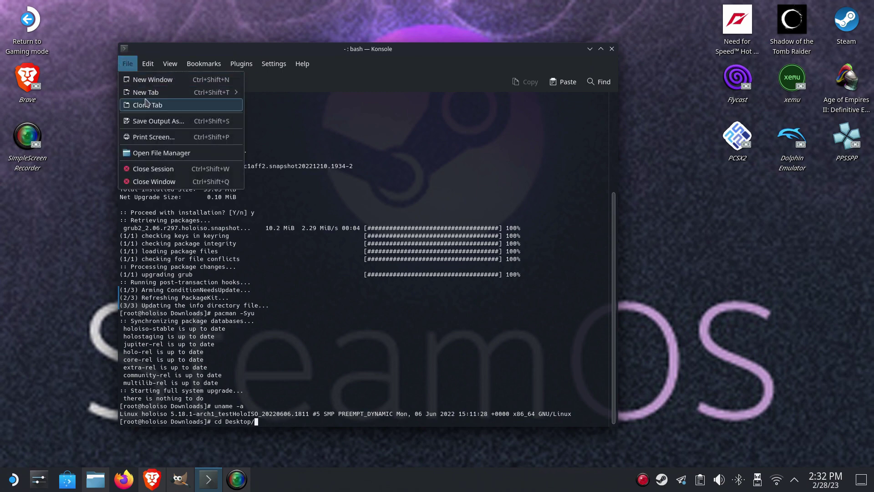
mouse_move(150, 92)
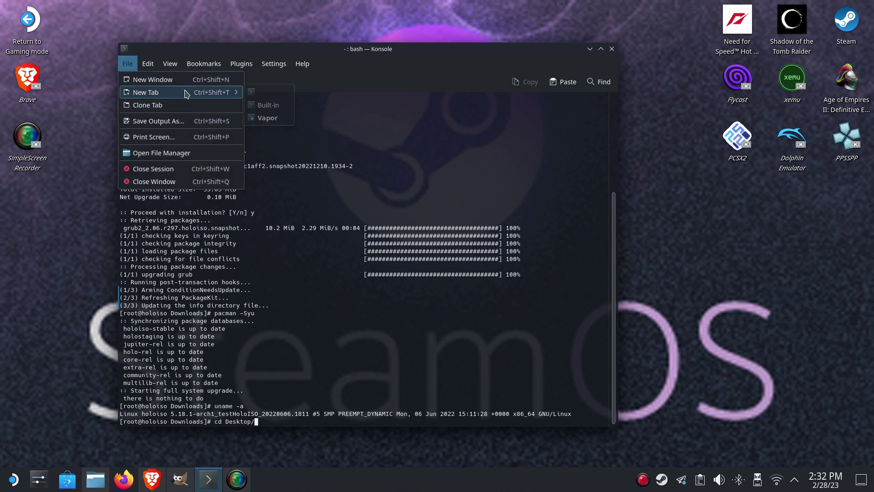
click(234, 93)
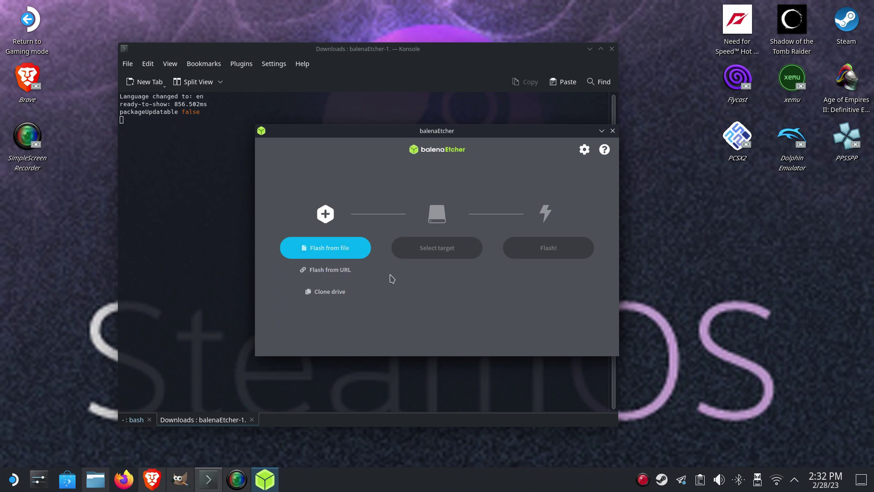
- Choose the HoloISO 4.1 installer ISO as the flash source, check the target drives, then close balenaEtcher
click(344, 248)
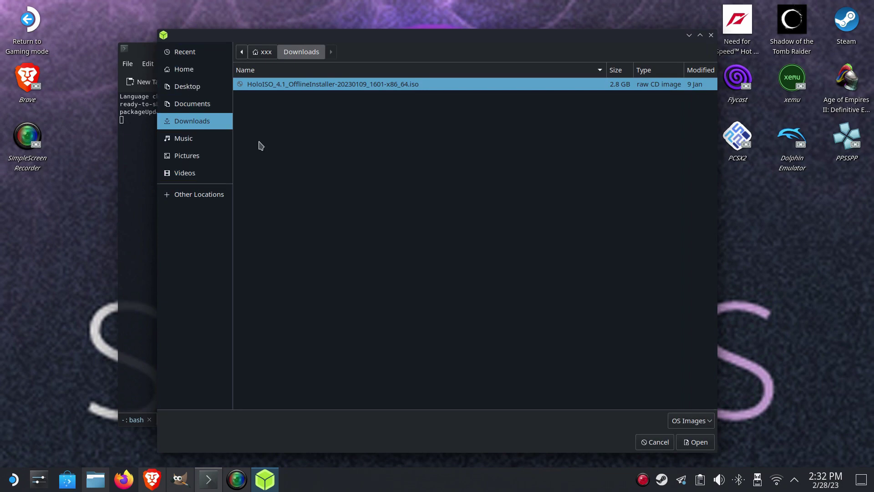
double_click(320, 84)
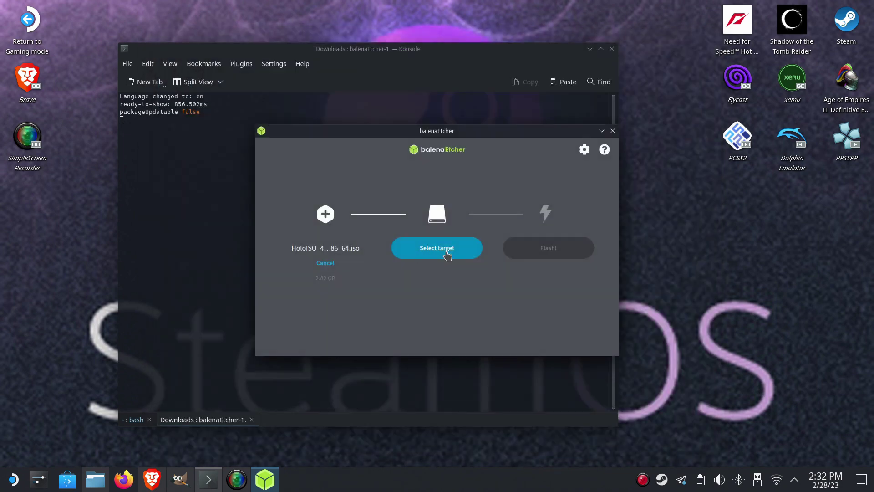
click(438, 252)
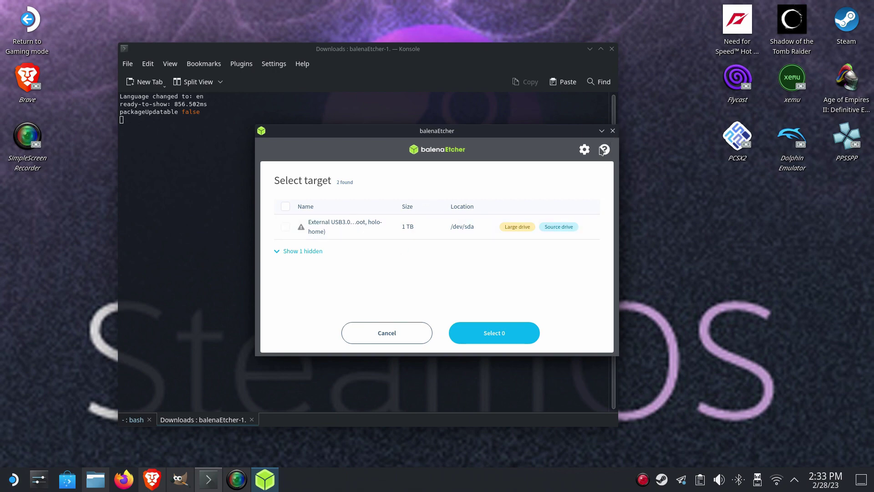
click(613, 130)
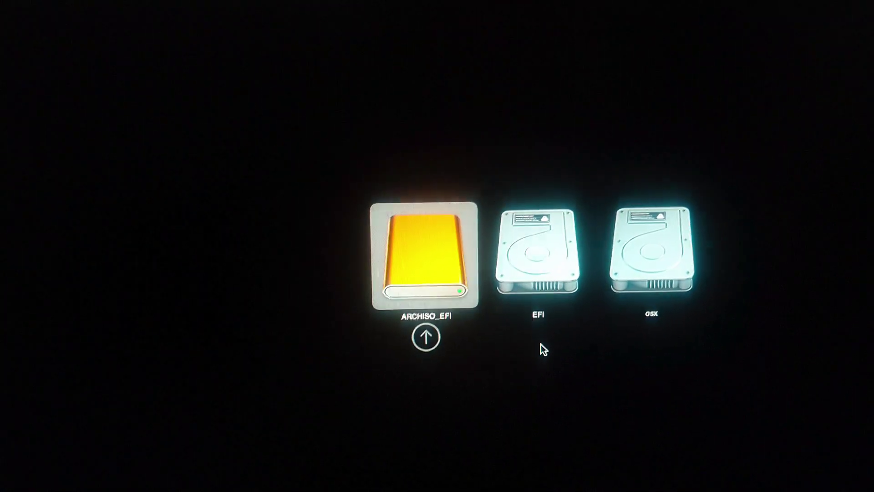
- Boot the ARCHISO_EFI USB entry from the OpenCore picker
key(Return)
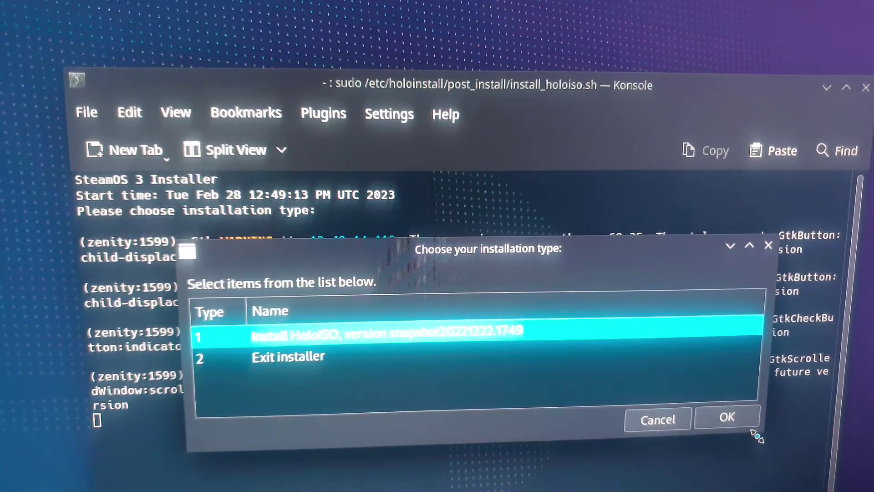
- Confirm Install HoloISO and select the external sdb drive as the installation disk
click(733, 423)
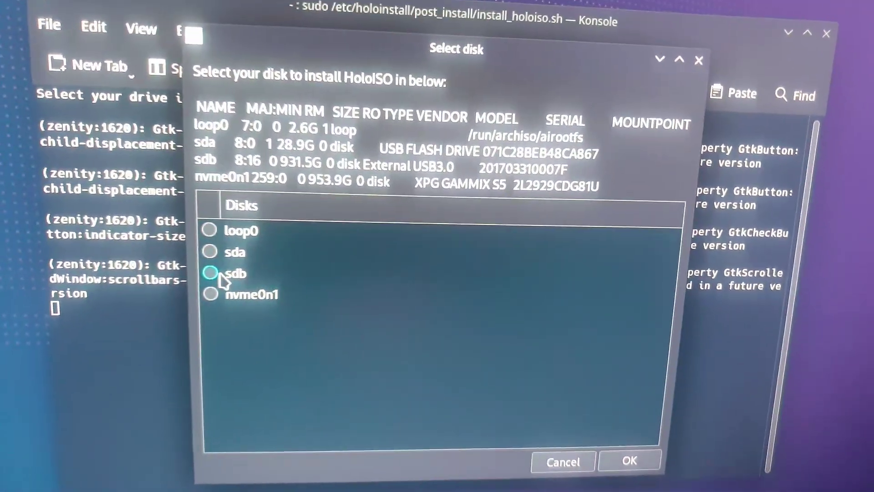
click(210, 273)
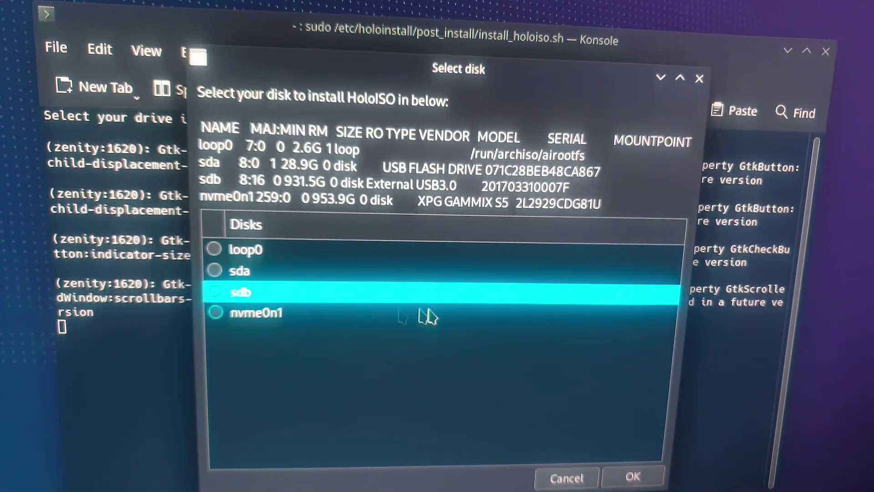